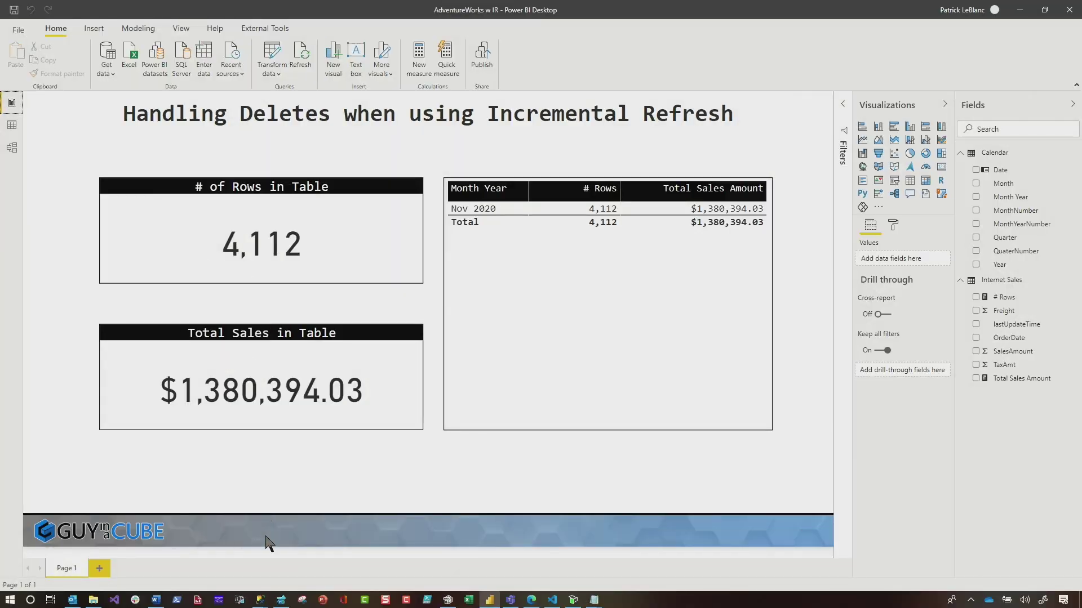
Bring up the DDC Config Tables.sql script from the SSMS taskbar preview
mouse_move(262, 603)
click(248, 565)
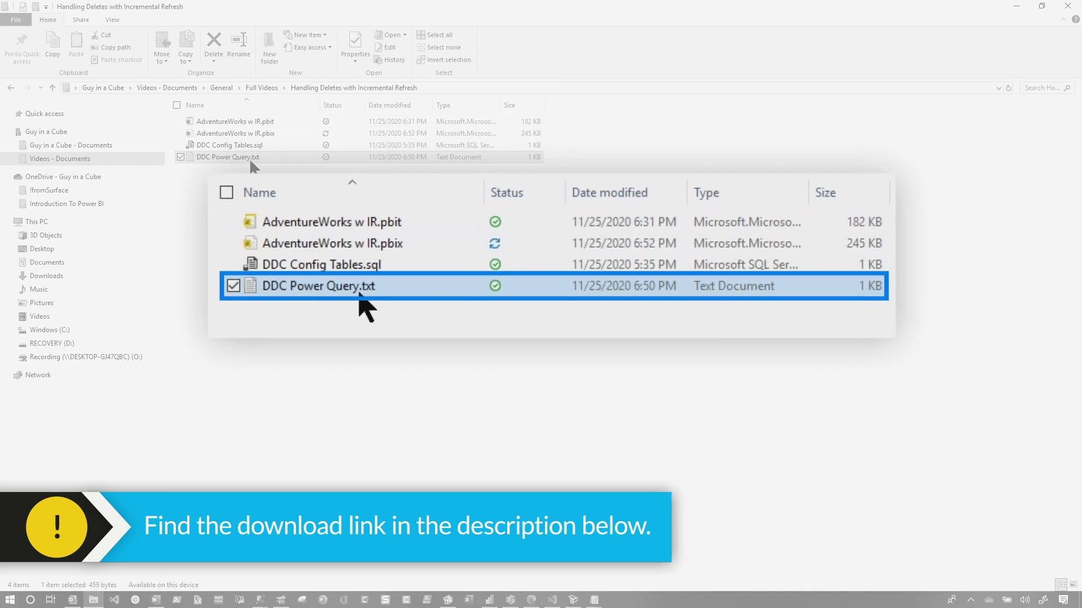
Minimize the project folder window to return to the Power BI report
click(1016, 6)
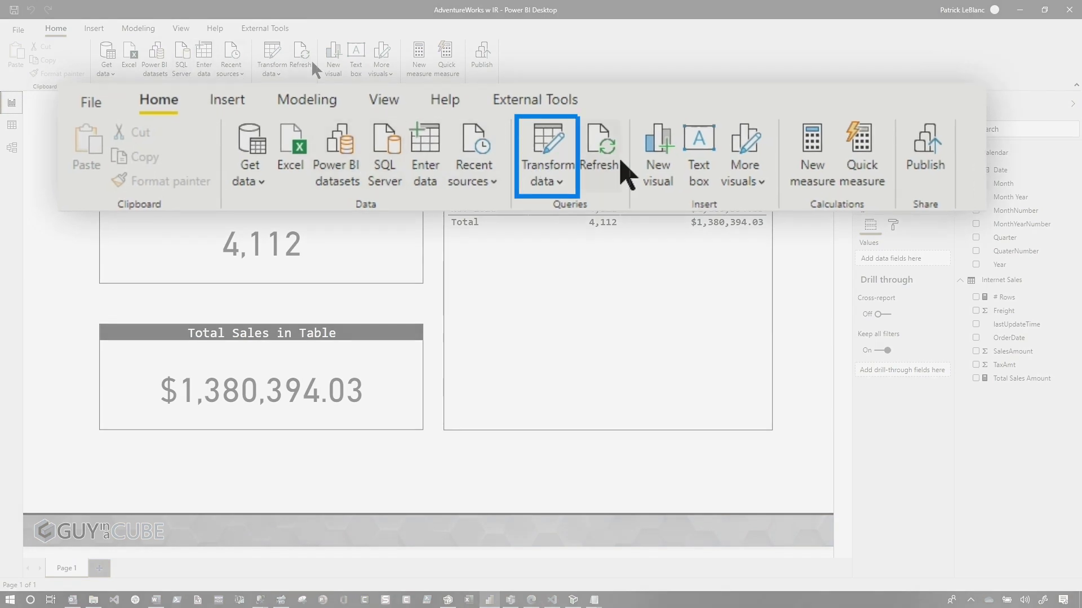
View config_FIS_DDC's M code in the Advanced Editor, highlighting its Filtered Rows step, then preview its results
click(268, 58)
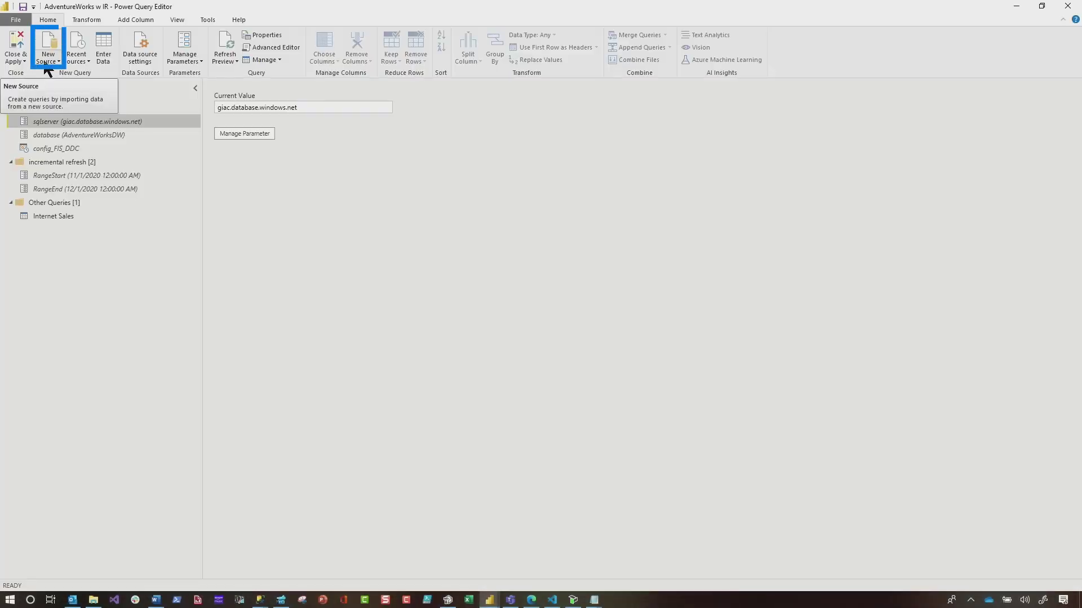
right_click(51, 150)
click(100, 329)
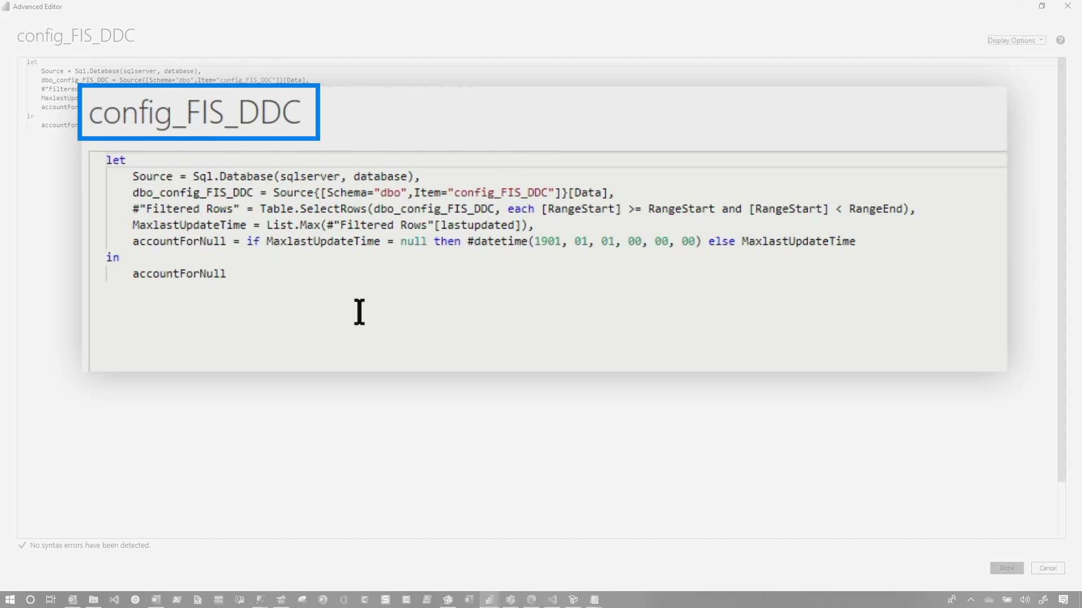
drag(39, 89, 71, 88)
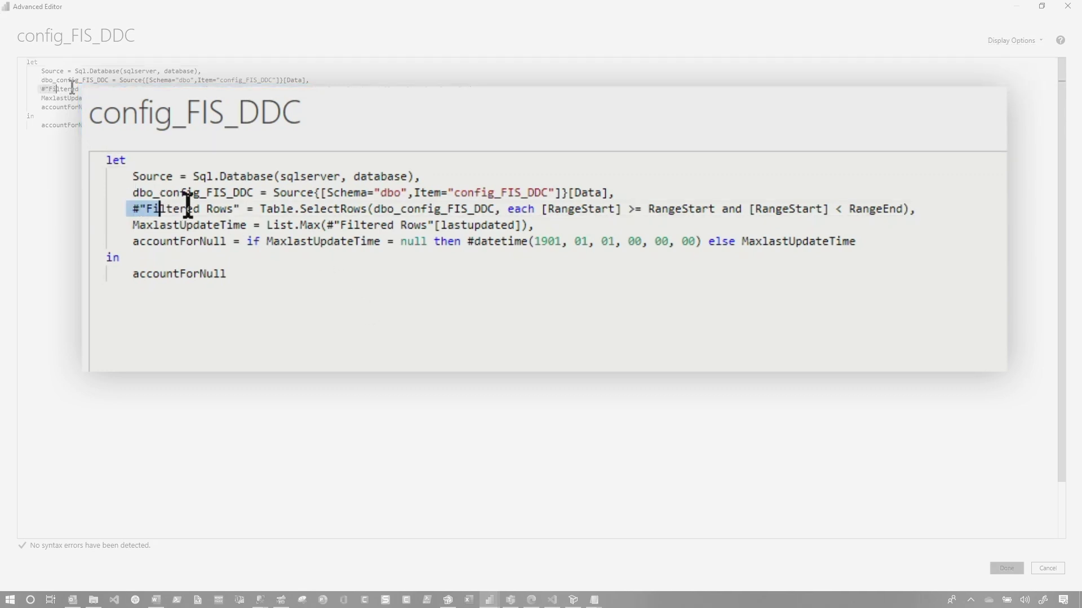
drag(260, 85, 471, 90)
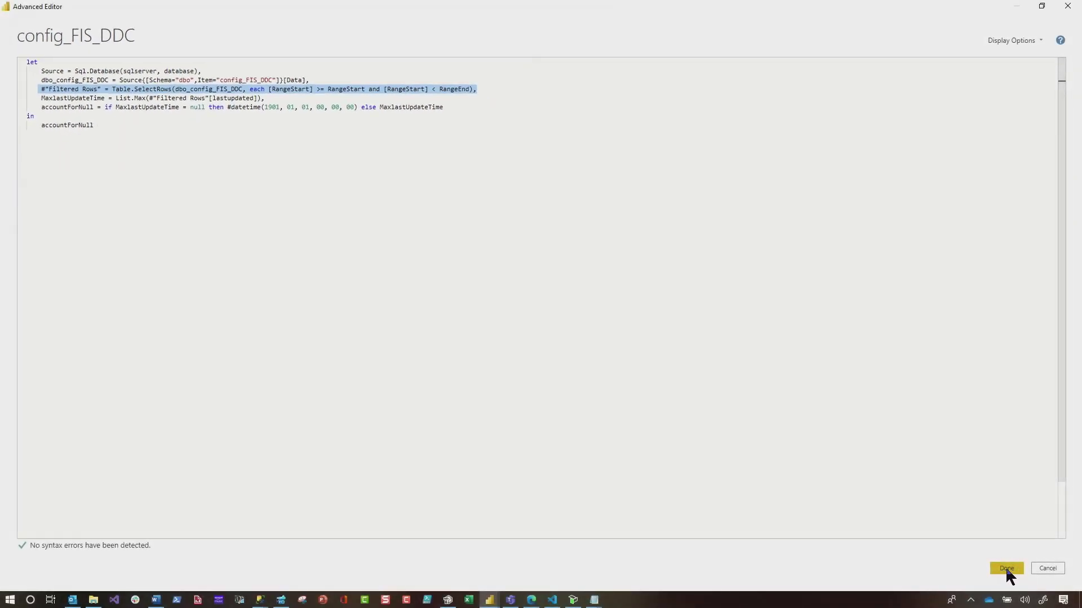
click(1007, 569)
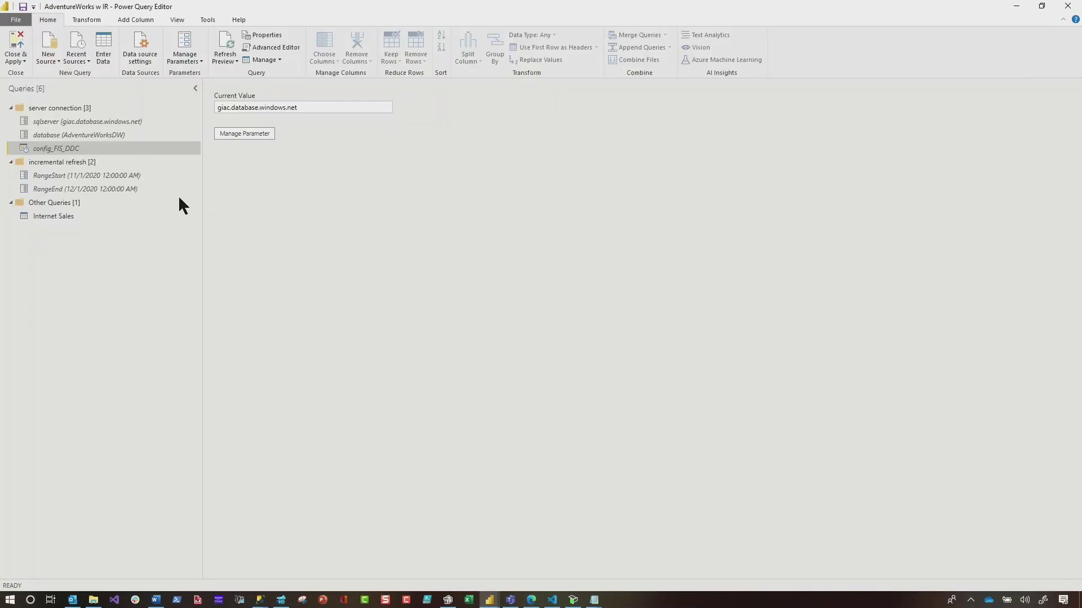
click(107, 146)
Preview the partition 12 row, confirm config_FIS_DDC's load setting, then Close & Apply
click(993, 200)
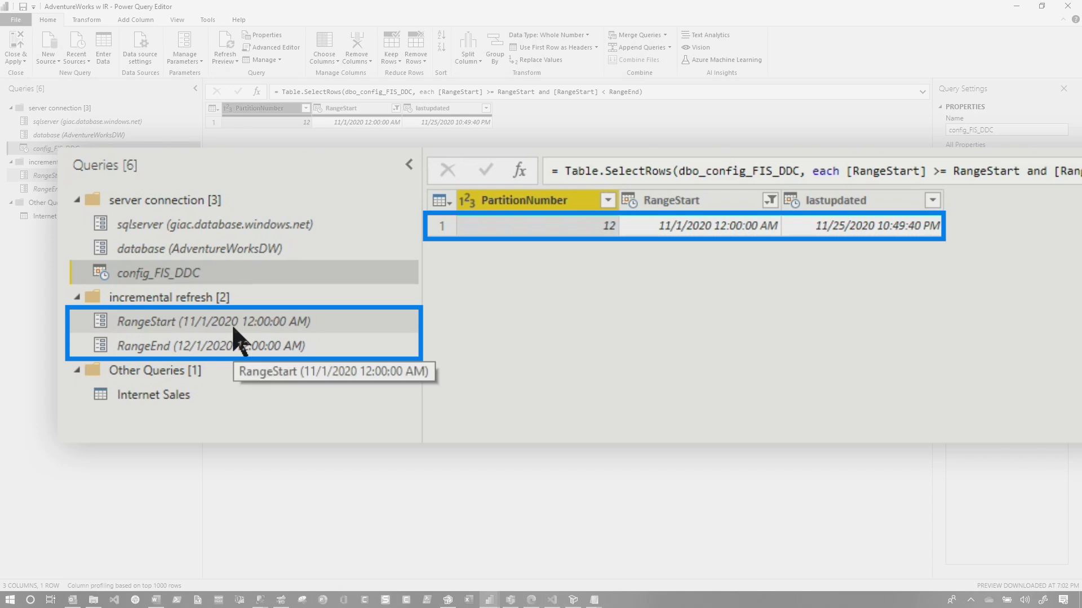
right_click(155, 281)
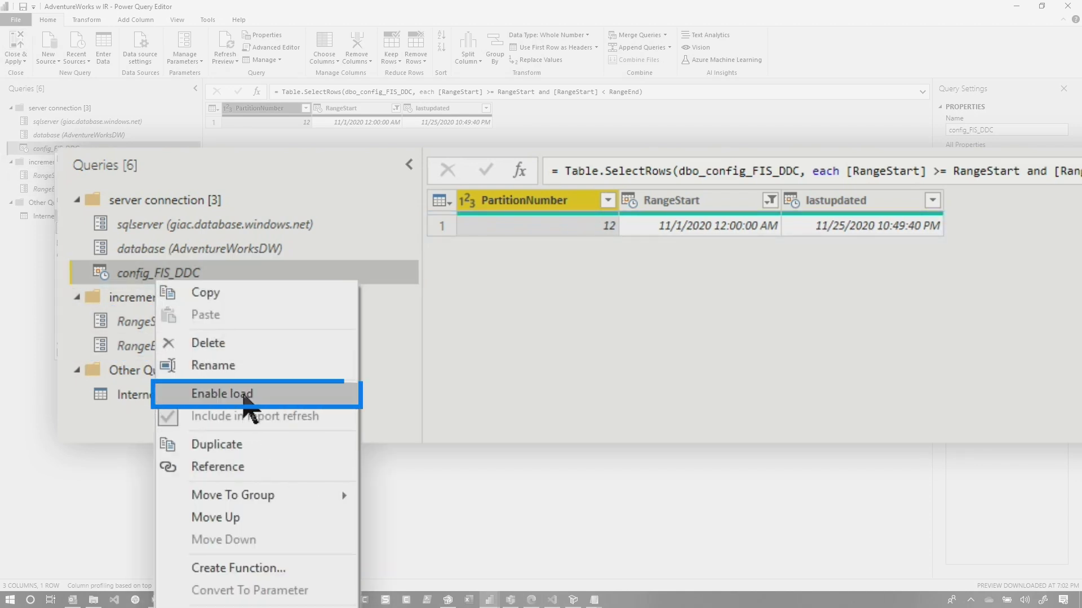
click(630, 338)
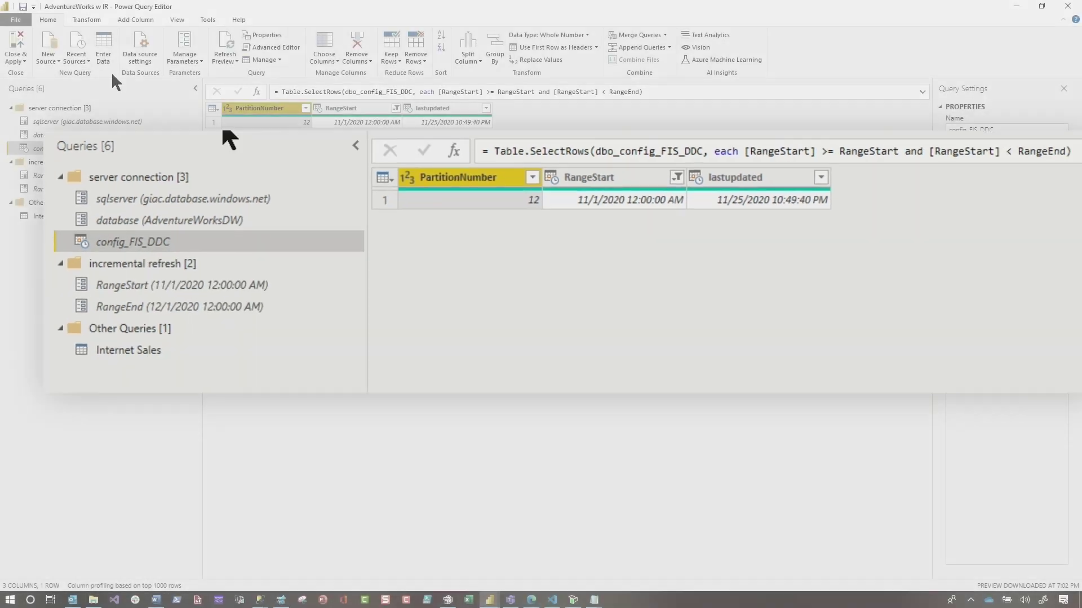
click(22, 45)
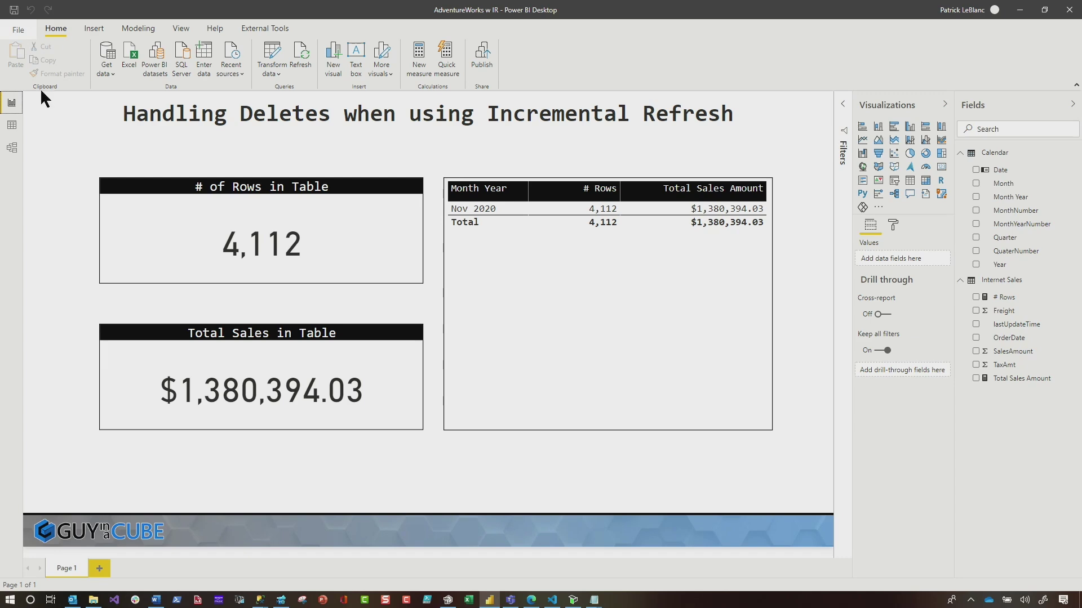
In ALM Toolkit, check the source and target workspace connections, leaving them unchanged
click(579, 600)
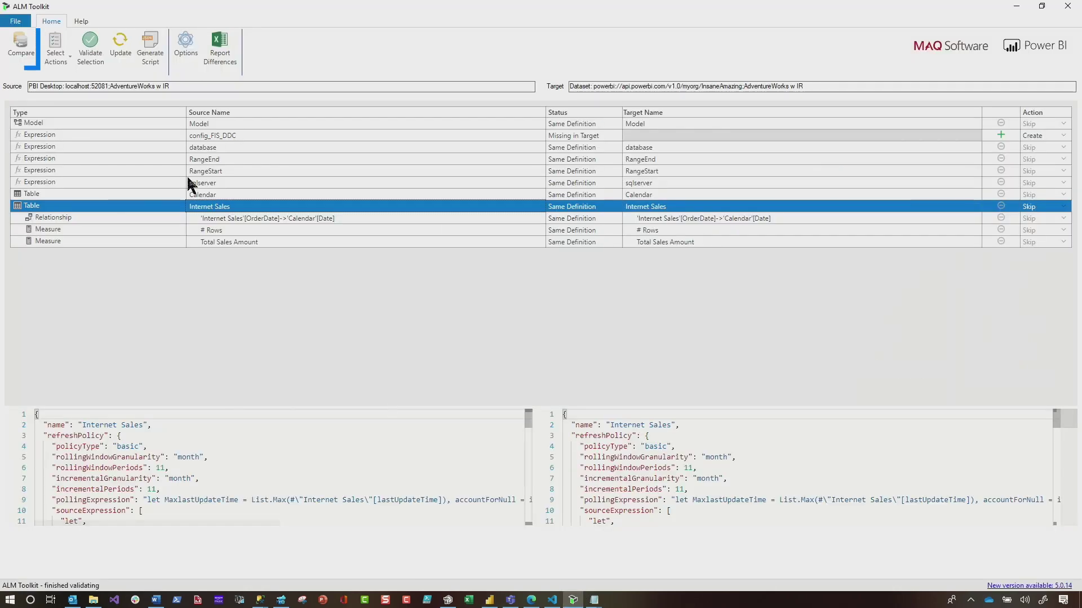
click(31, 55)
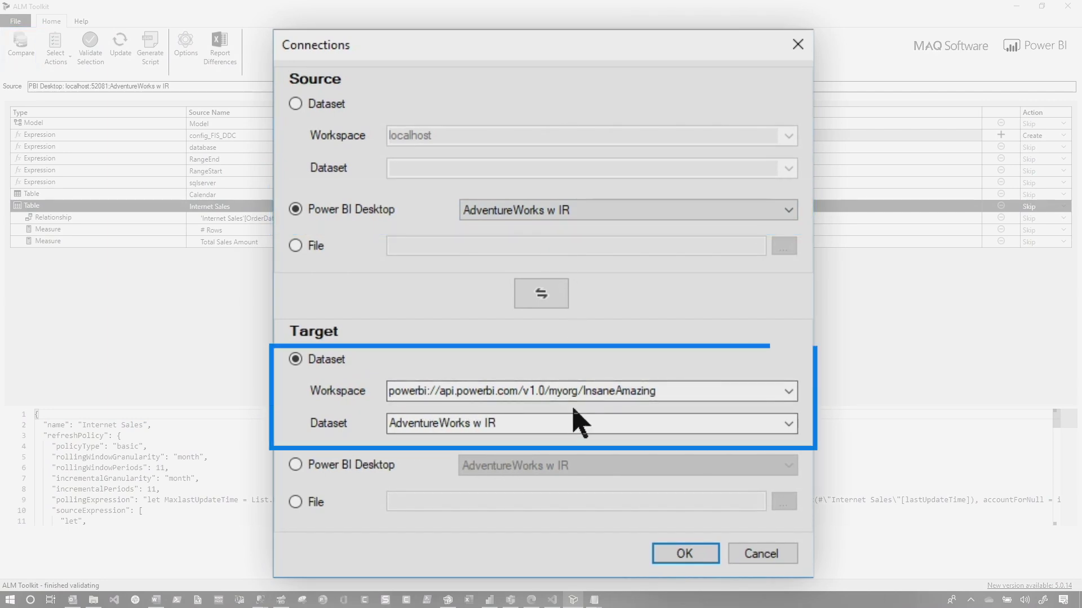
drag(664, 391, 310, 391)
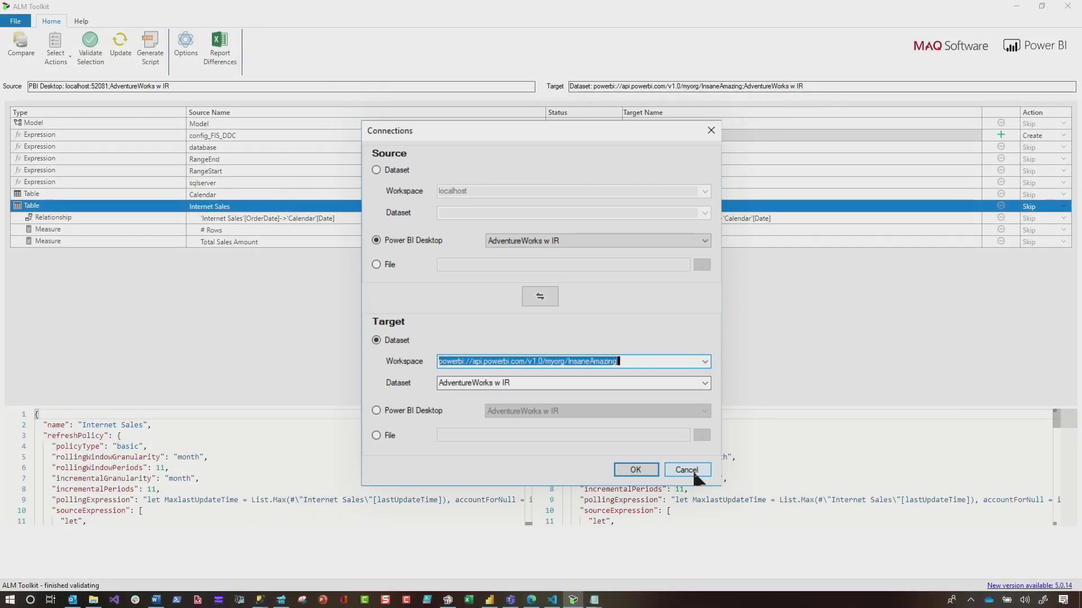
click(761, 553)
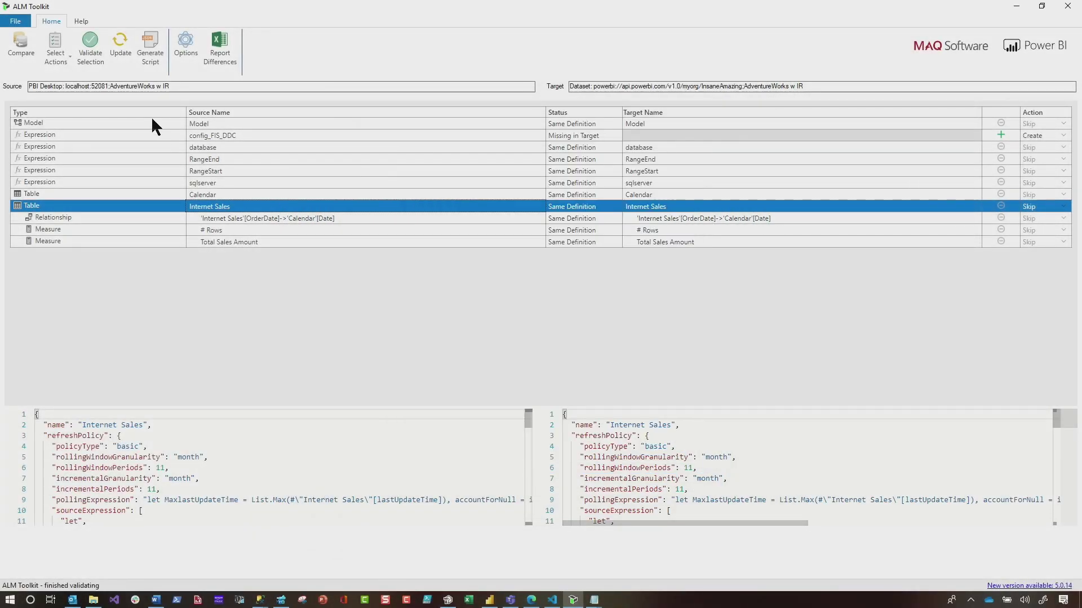
Validate the config_FIS_DDC change and update the AdventureWorks w IR target dataset
click(92, 49)
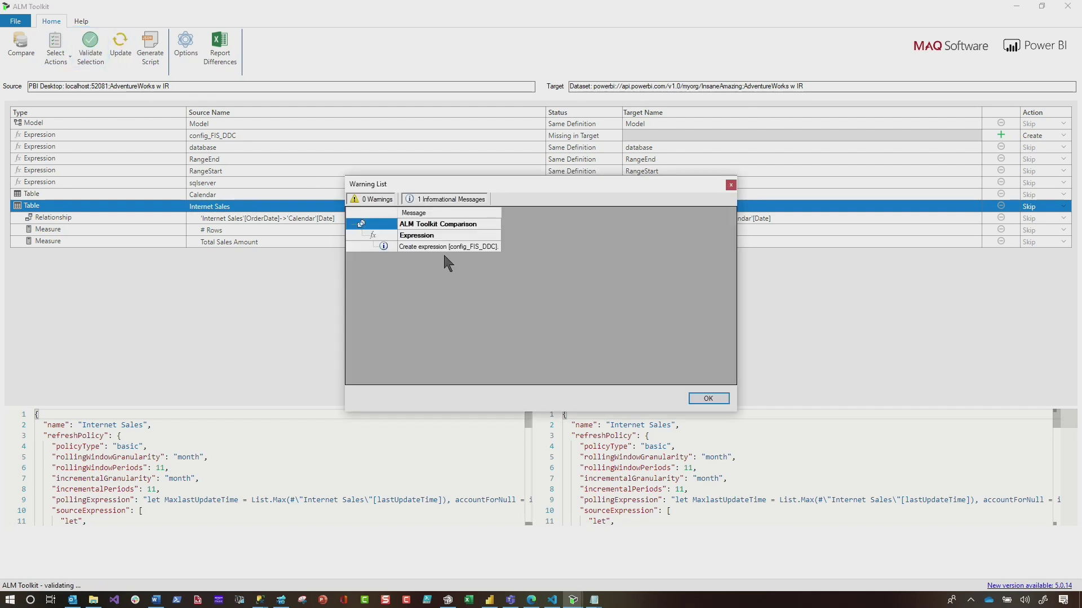
click(707, 399)
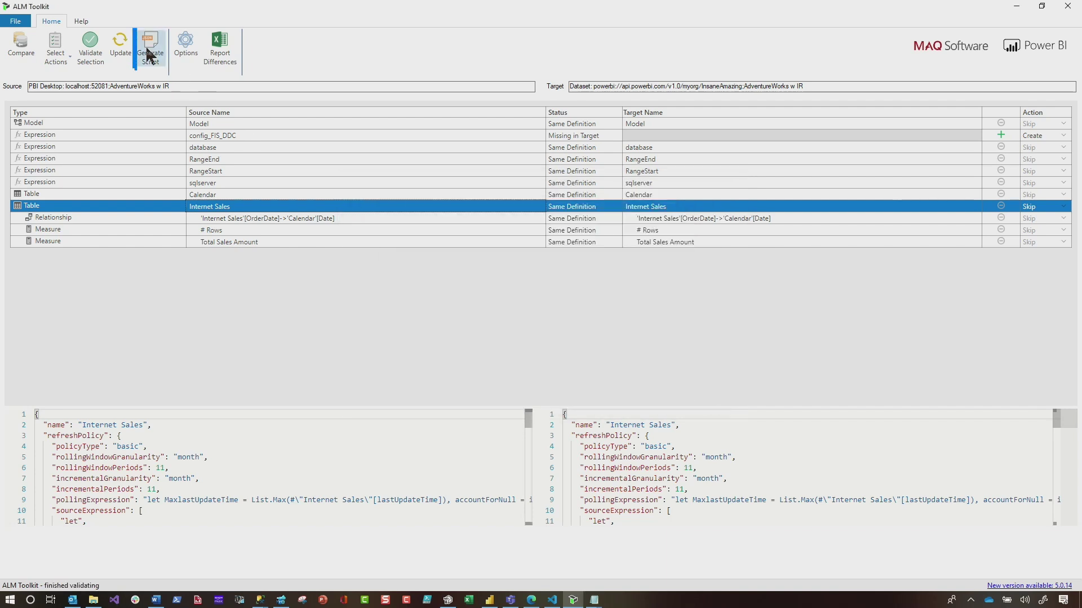
click(120, 45)
click(555, 341)
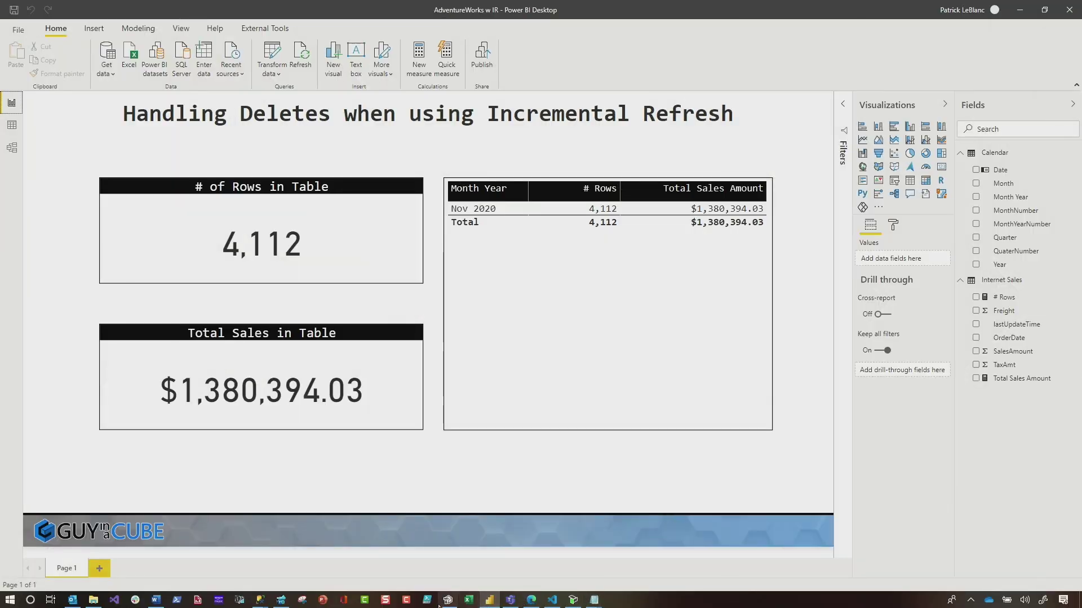
click(445, 601)
Open the AdventureWorks w IR database from the workspace server in Tabular Editor
click(13, 20)
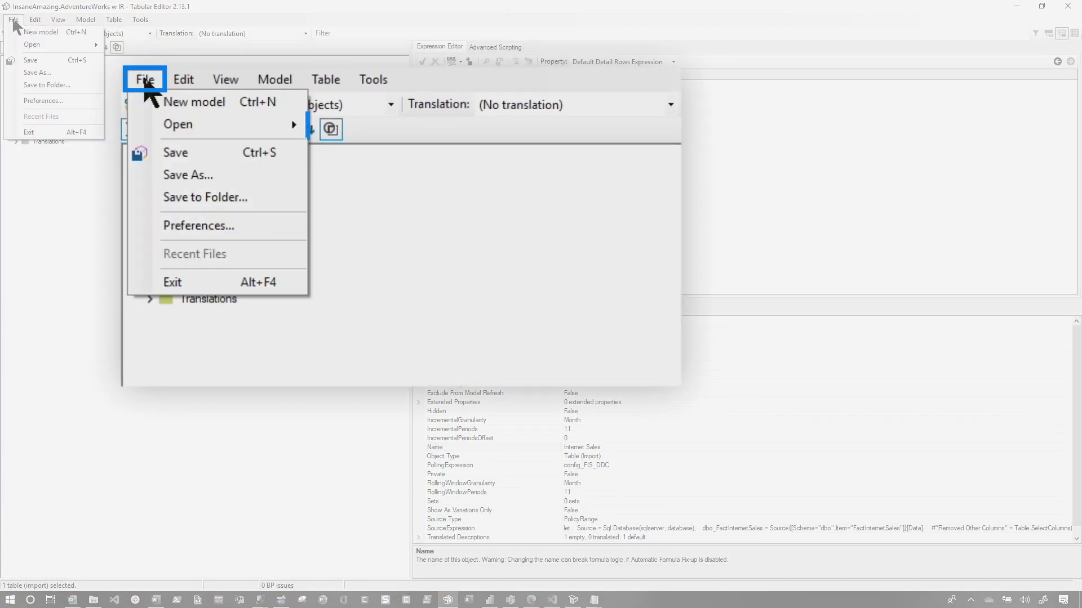
mouse_move(34, 45)
click(127, 57)
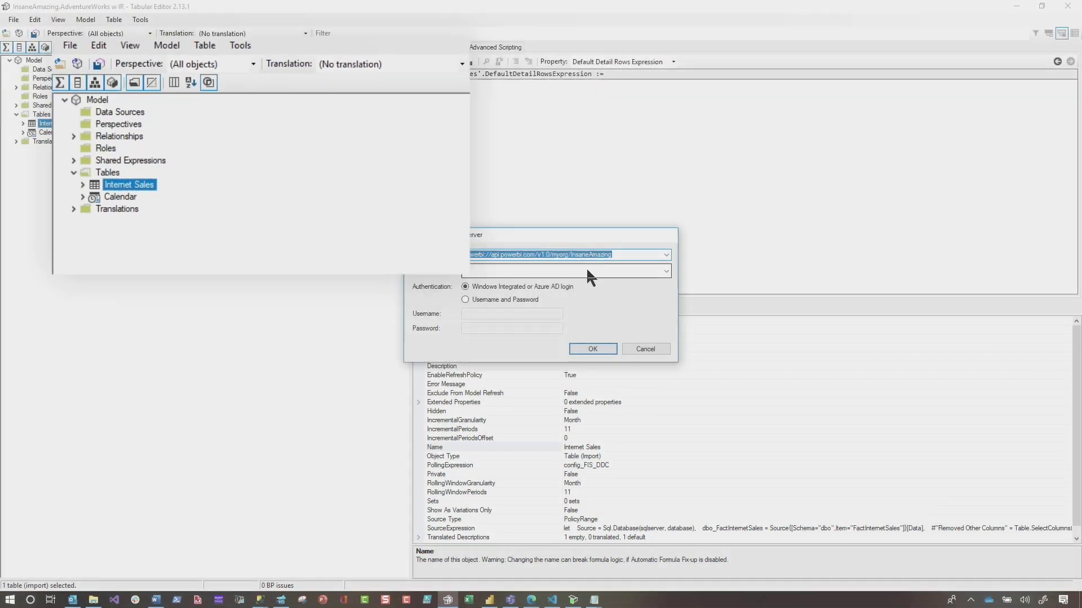
click(599, 347)
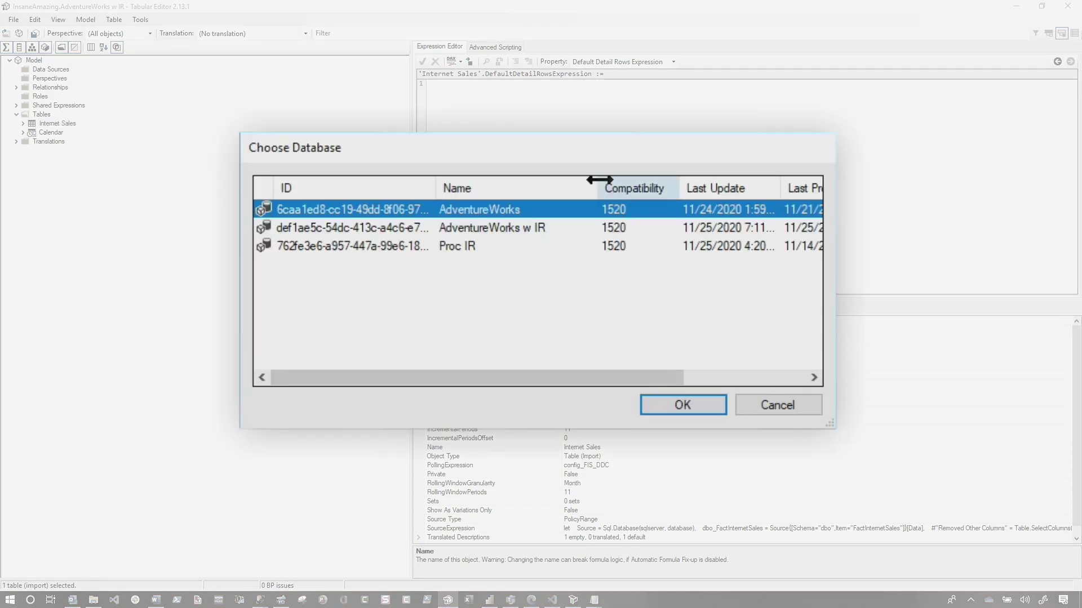
click(463, 229)
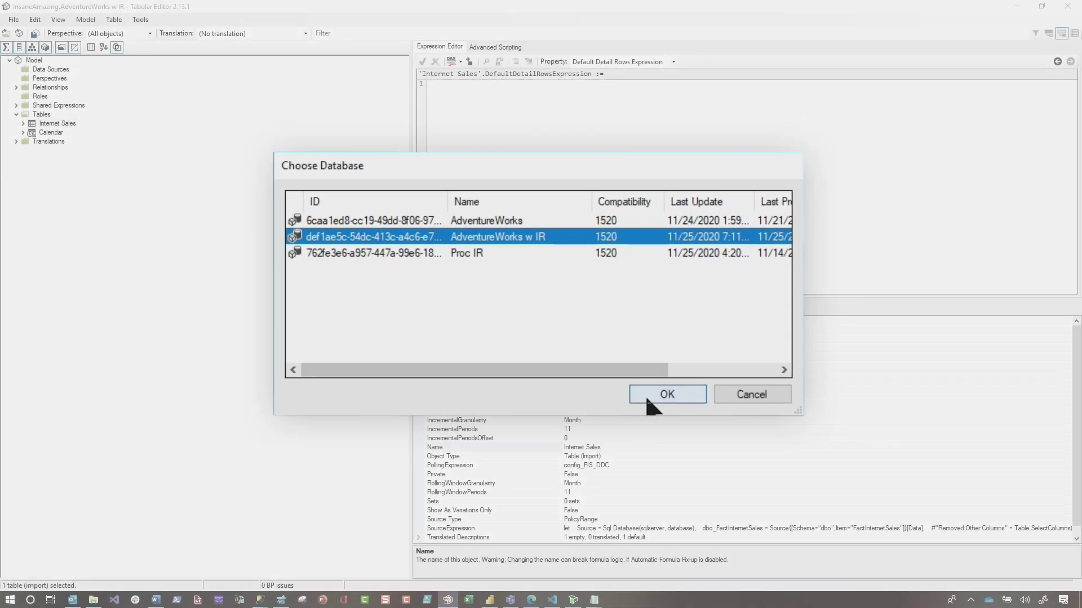
click(648, 397)
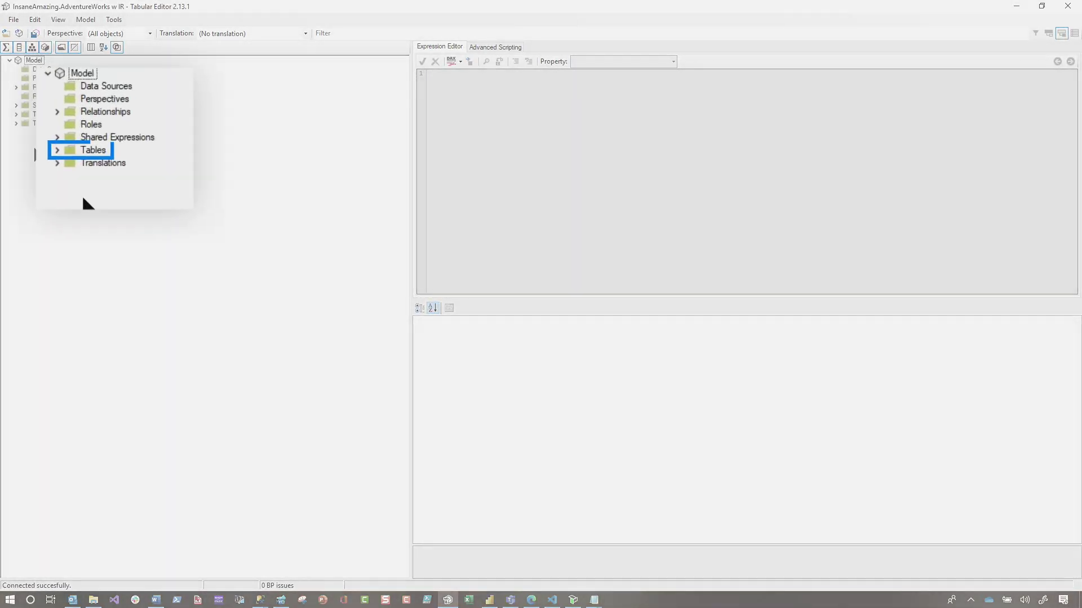
Show the Internet Sales table's refresh policy properties, including PollingExpression
click(16, 115)
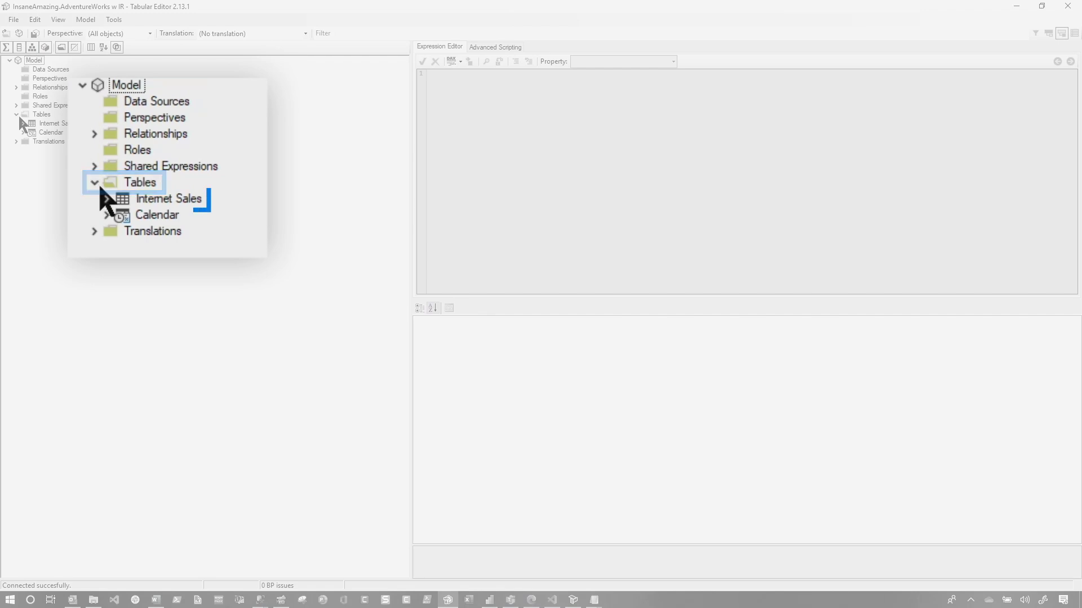
click(50, 123)
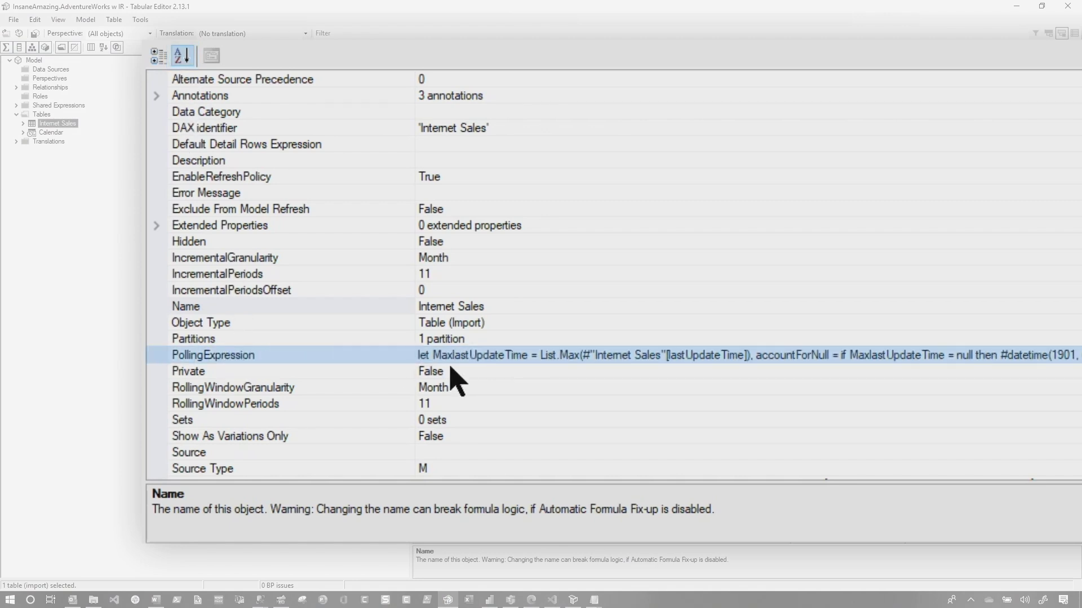
click(560, 355)
Replace Internet Sales' PollingExpression with config_FIS_DDC and save the model to the dataset
click(881, 355)
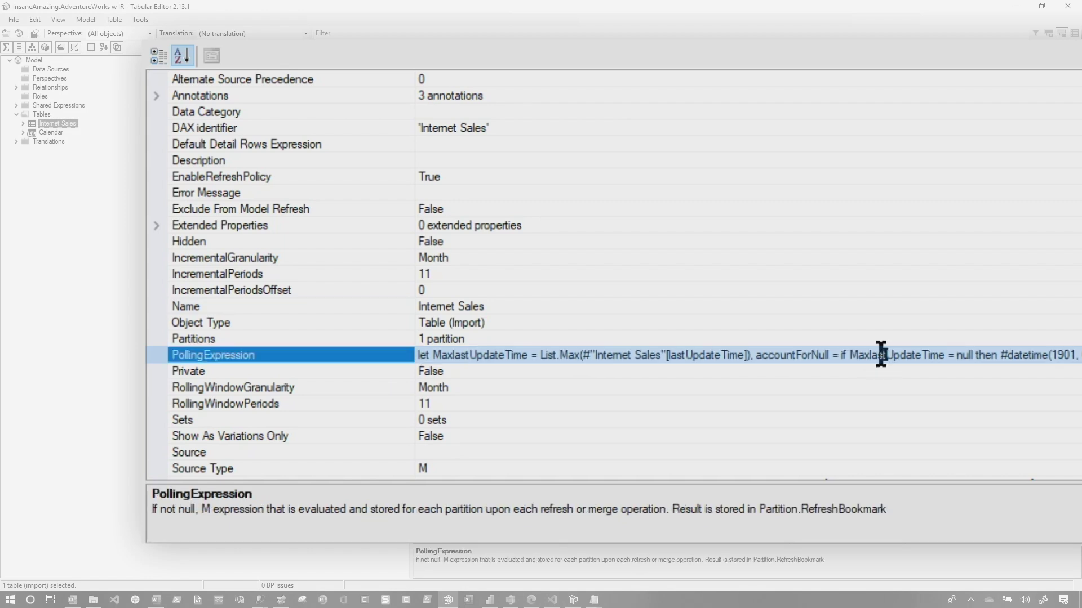
key(Delete)
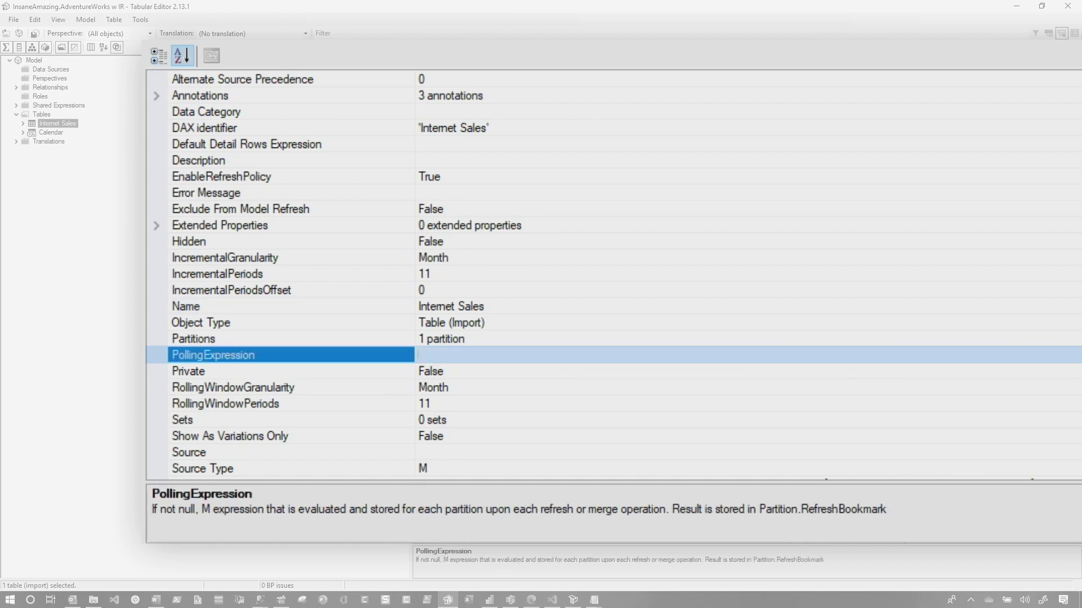
key(Return)
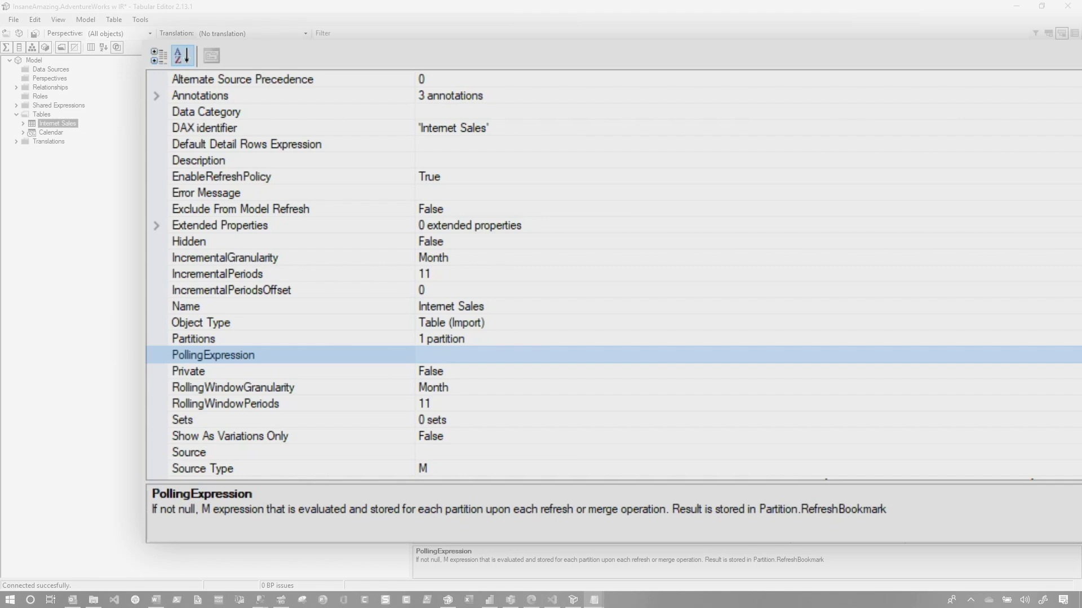
click(462, 354)
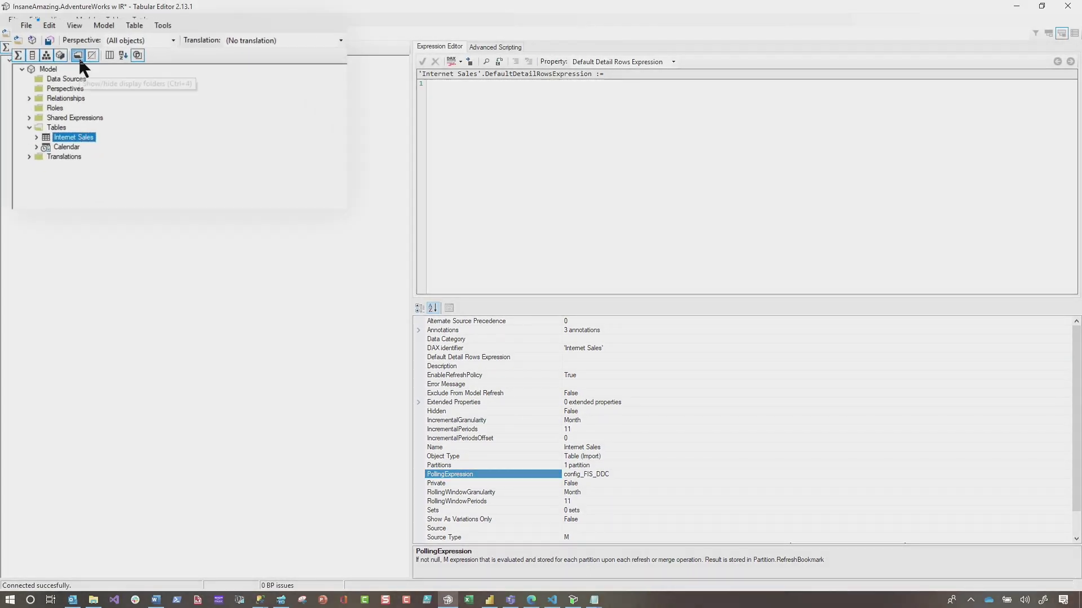
click(12, 19)
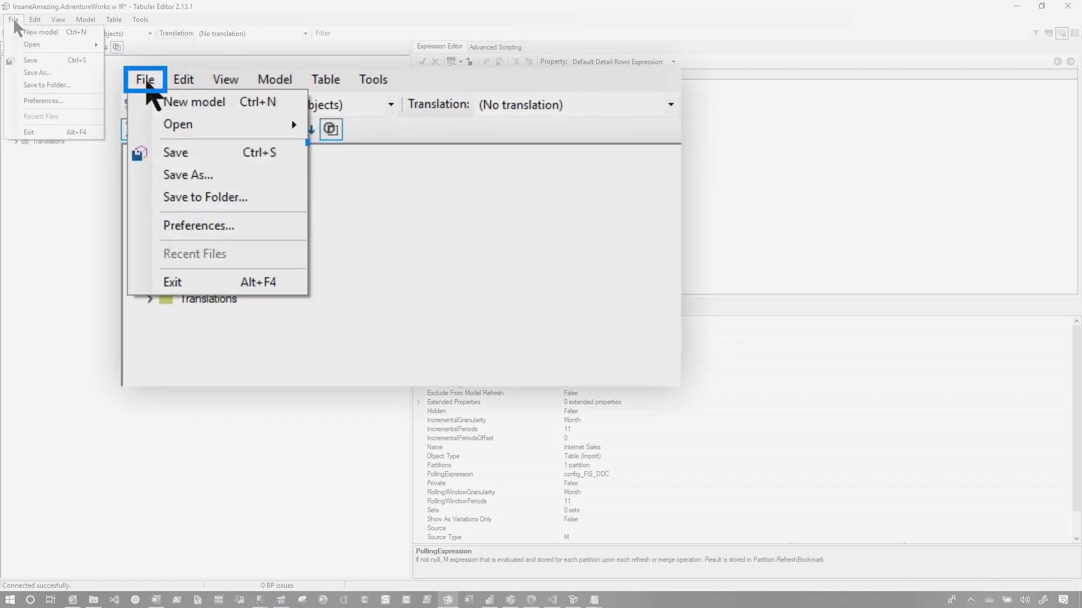
click(30, 61)
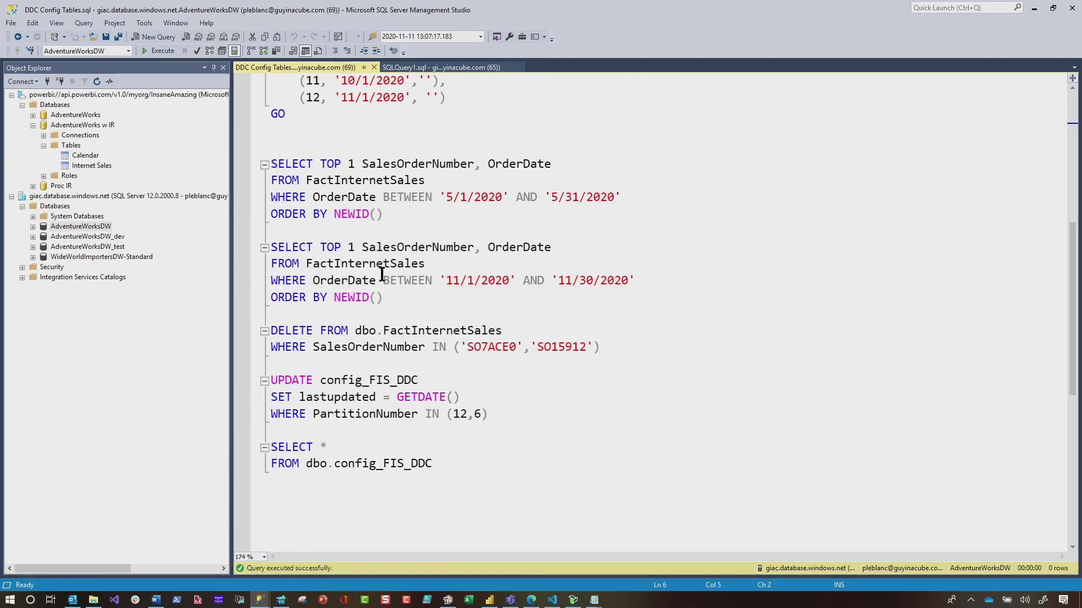
Highlight the two-order DELETE from FactInternetSales and the config_FIS_DDC lastupdated update for partitions 12 and 6
drag(458, 358, 259, 320)
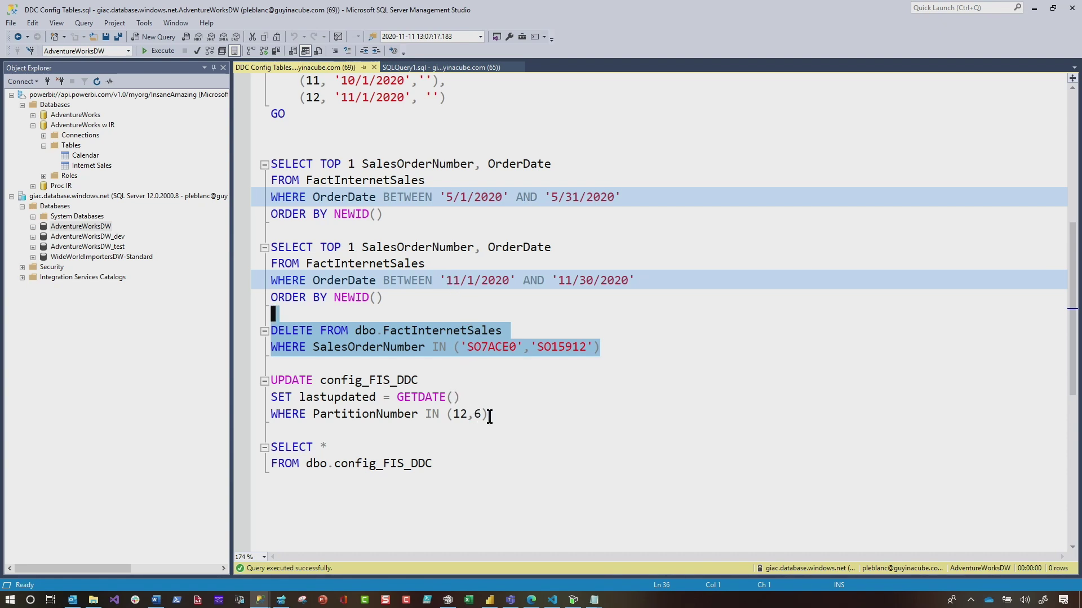
drag(490, 417, 309, 393)
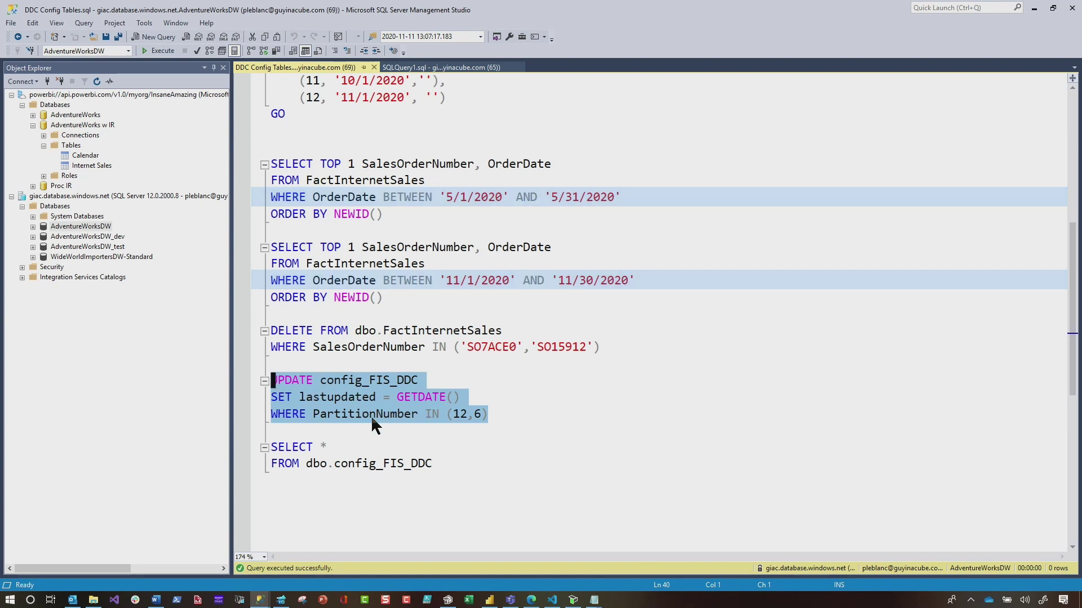
scroll(446, 427, up, 4)
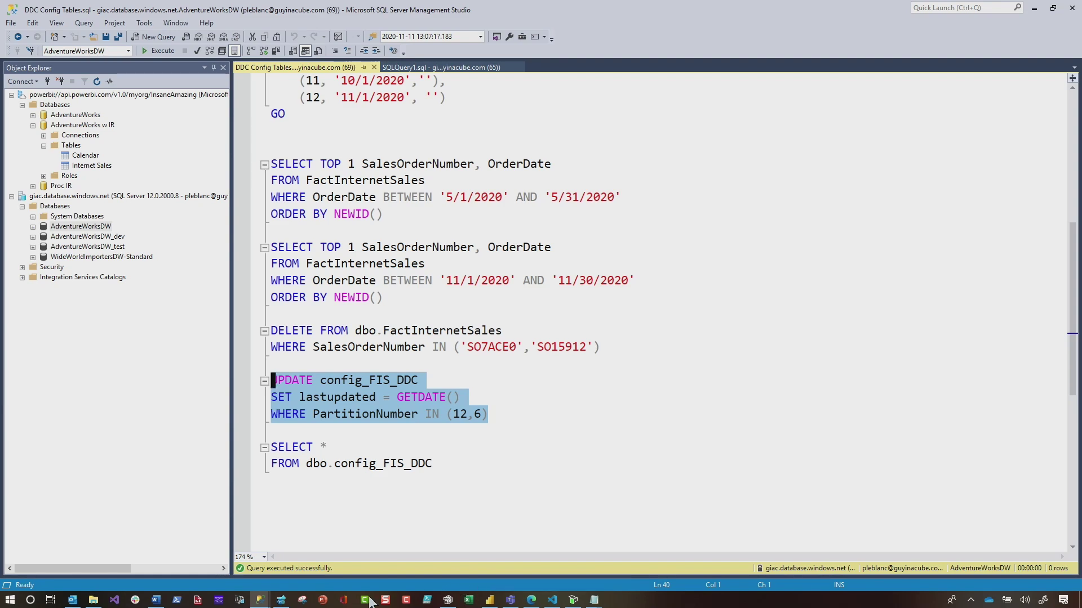
Read the profiler's config_FIS_DDC polling queries for SPID 147 and the November, September and July 2020 windows
click(281, 601)
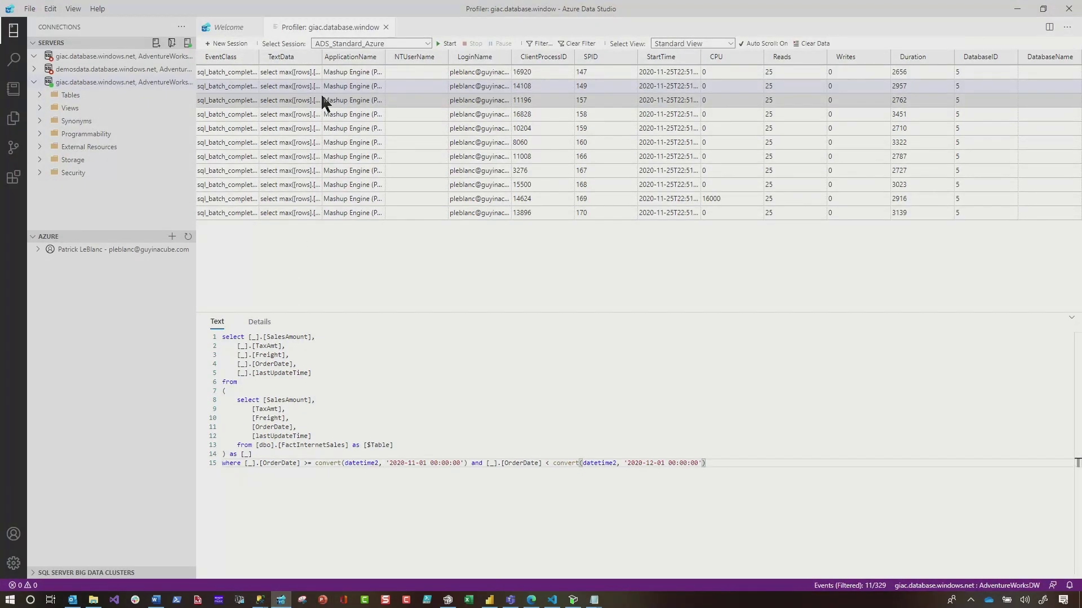
click(324, 73)
click(323, 72)
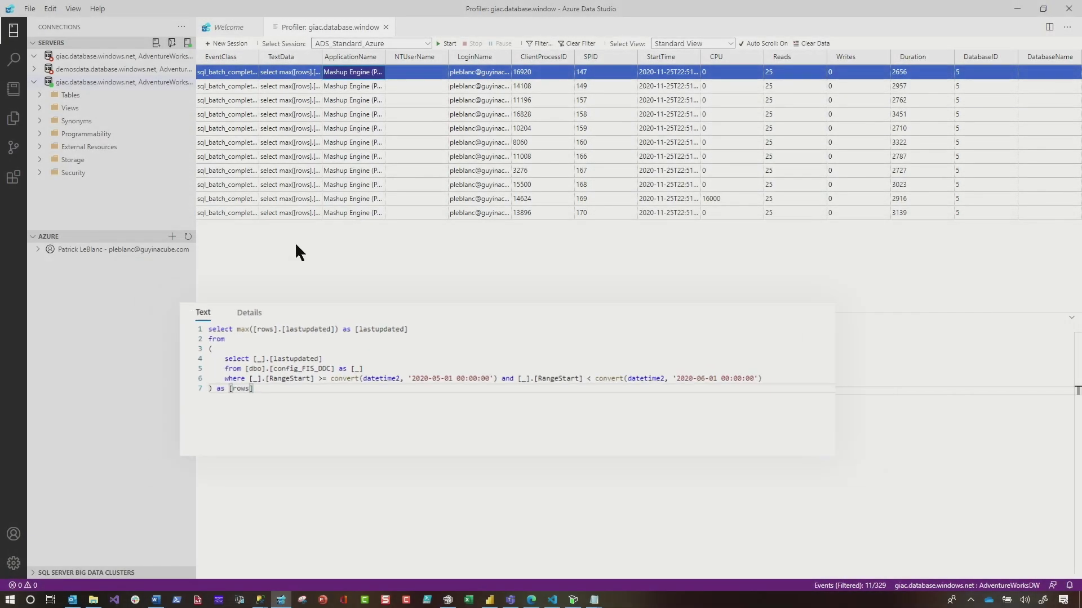
click(285, 100)
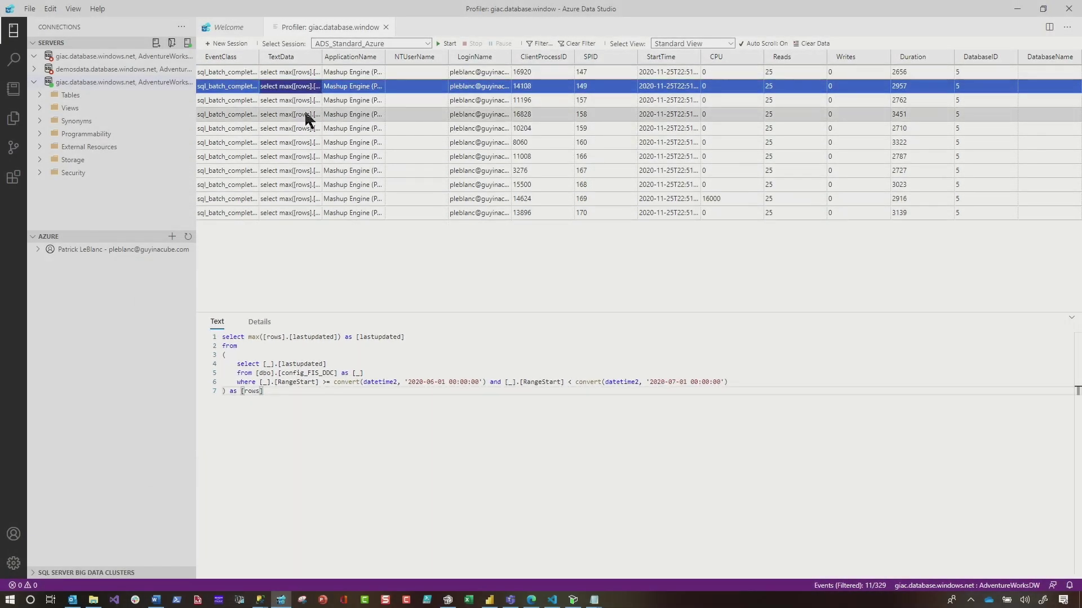
click(299, 114)
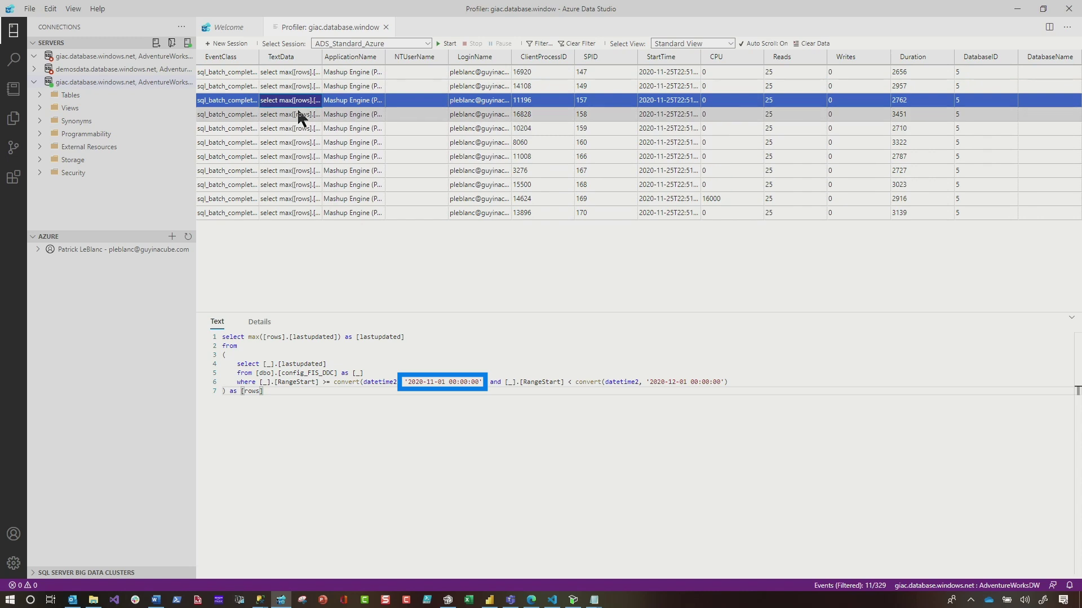
click(290, 130)
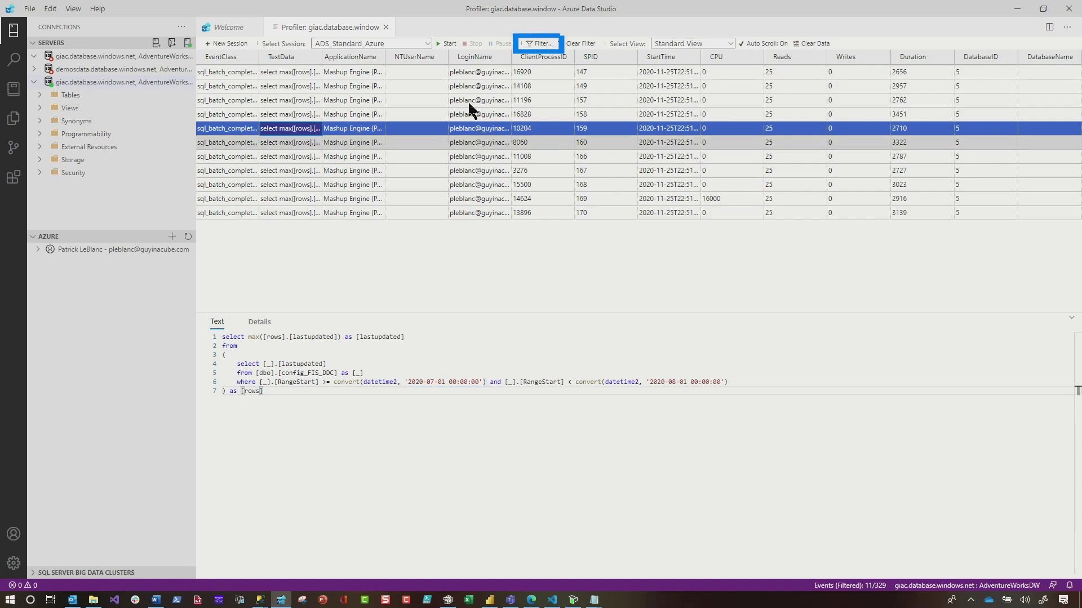
Filter the trace to completed sales queries and read the May and November 2020 refreshes
click(539, 44)
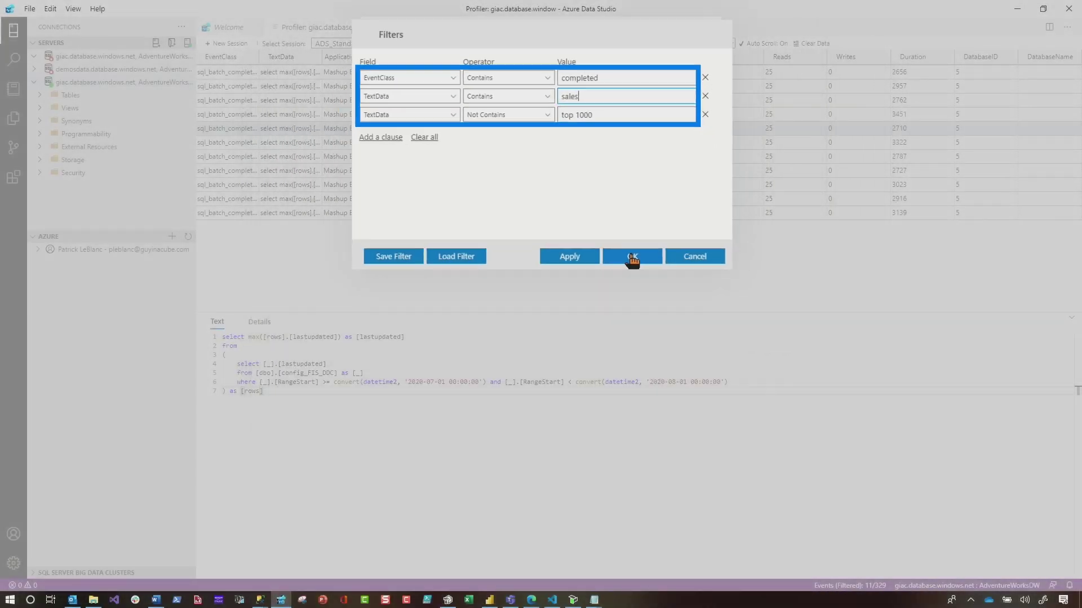
click(630, 255)
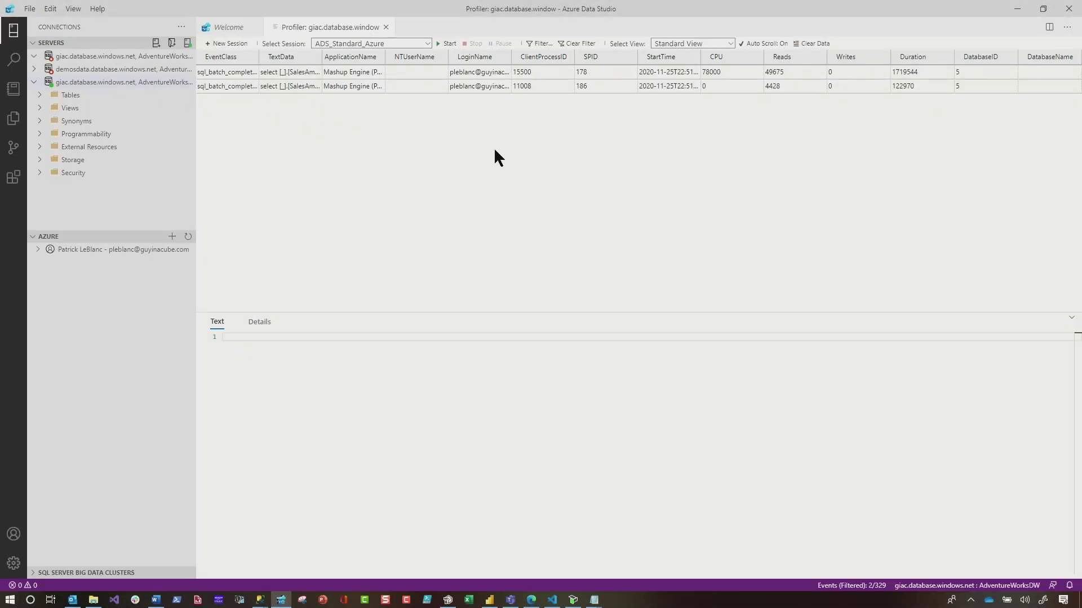
click(370, 72)
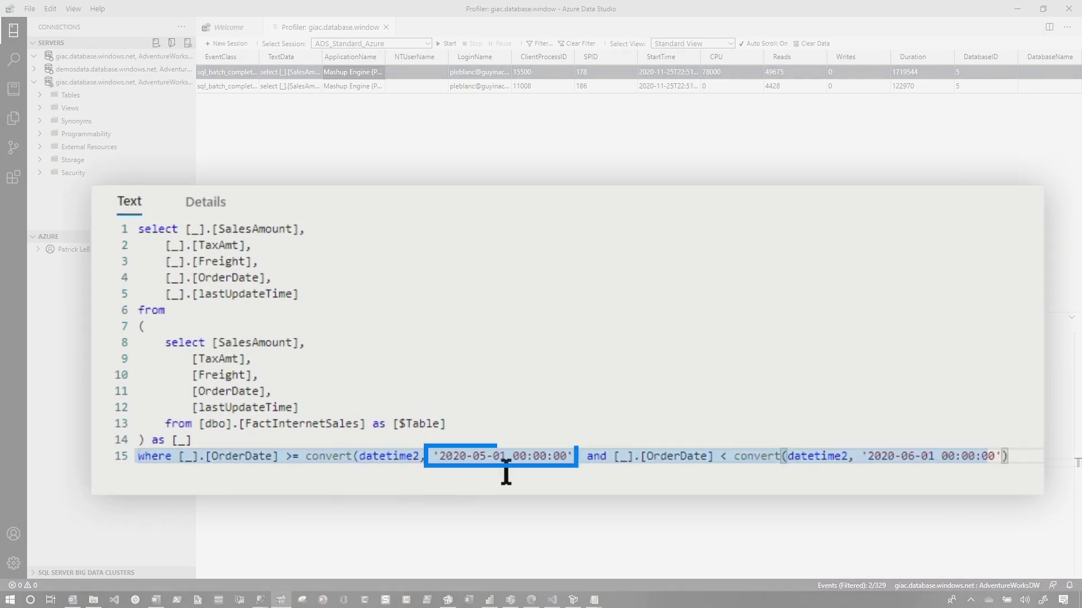
key(Down)
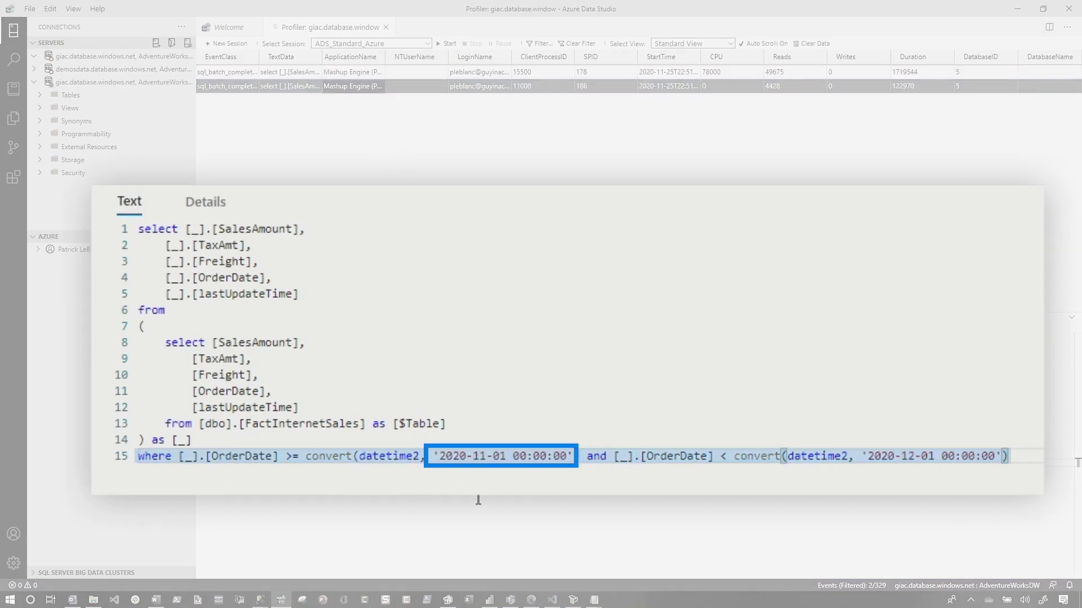